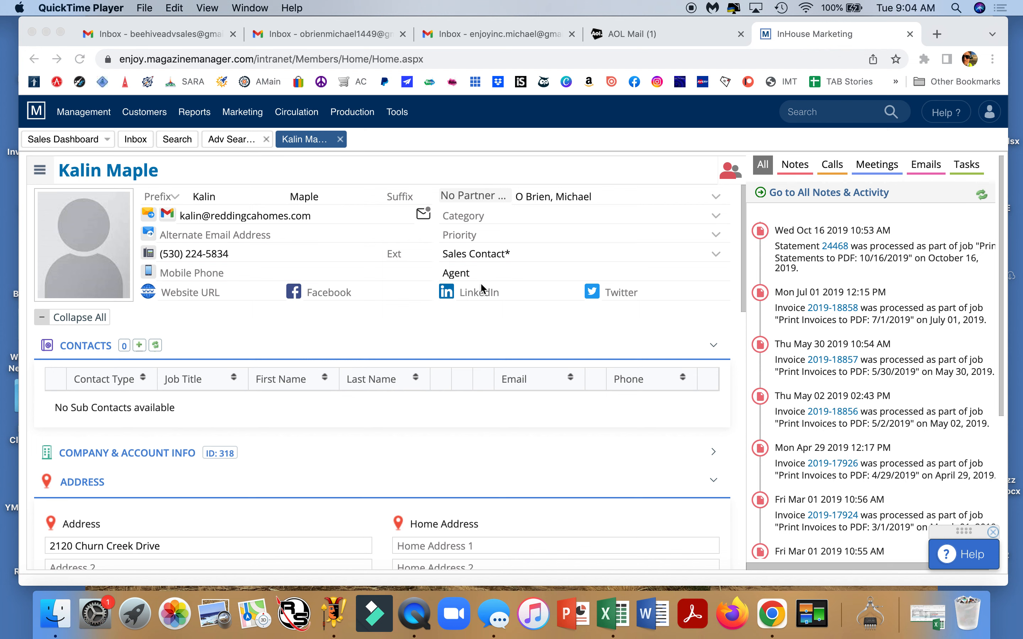
Add a new print order to the customer's record, skipping the order wizard
scroll(277, 376, down, 5)
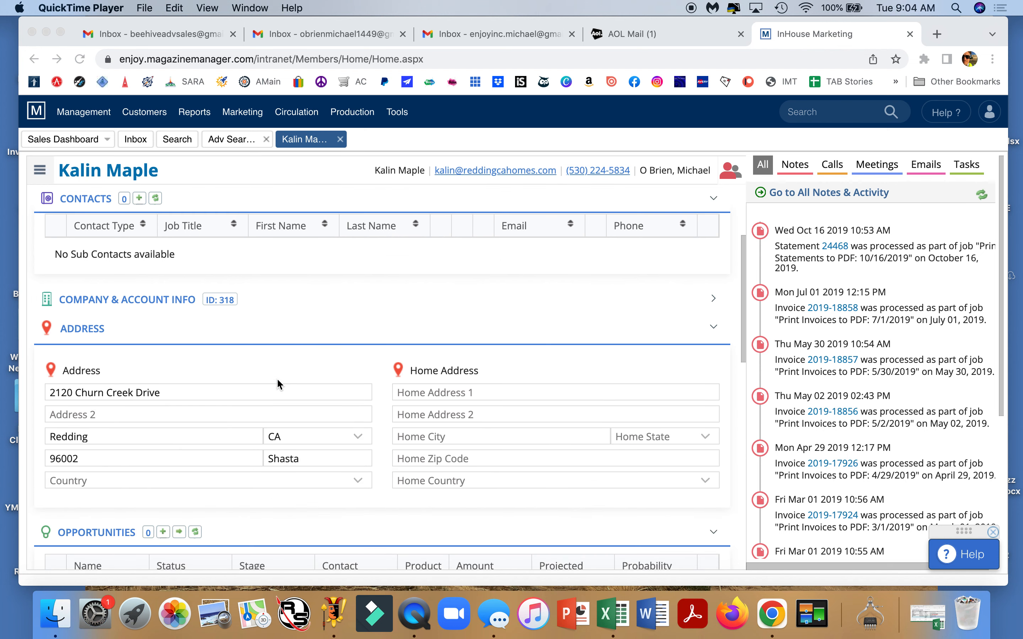
scroll(283, 380, down, 3)
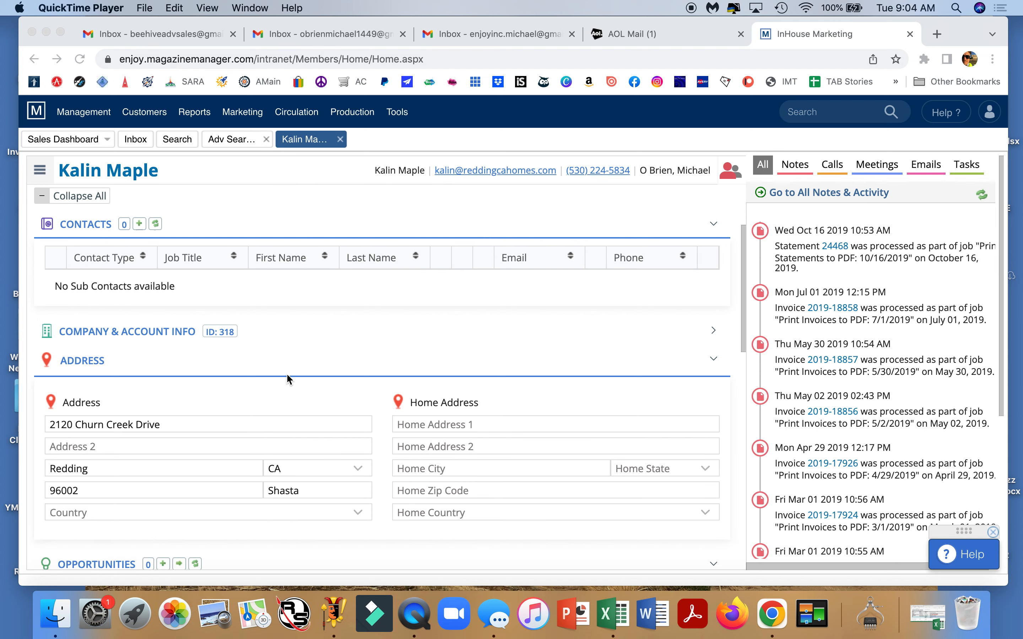
scroll(287, 378, down, 3)
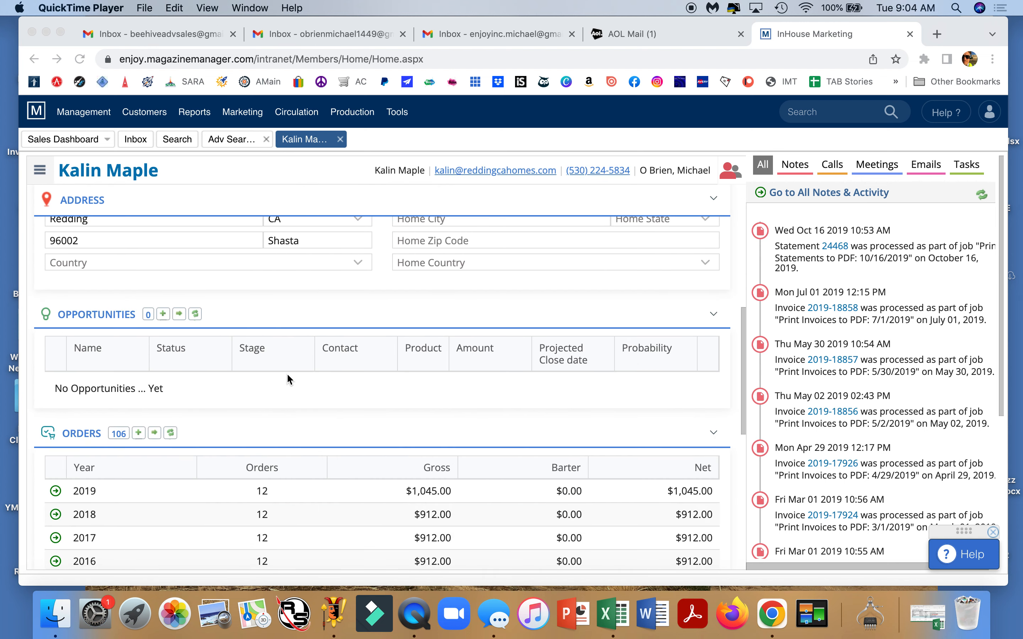
scroll(287, 378, down, 2)
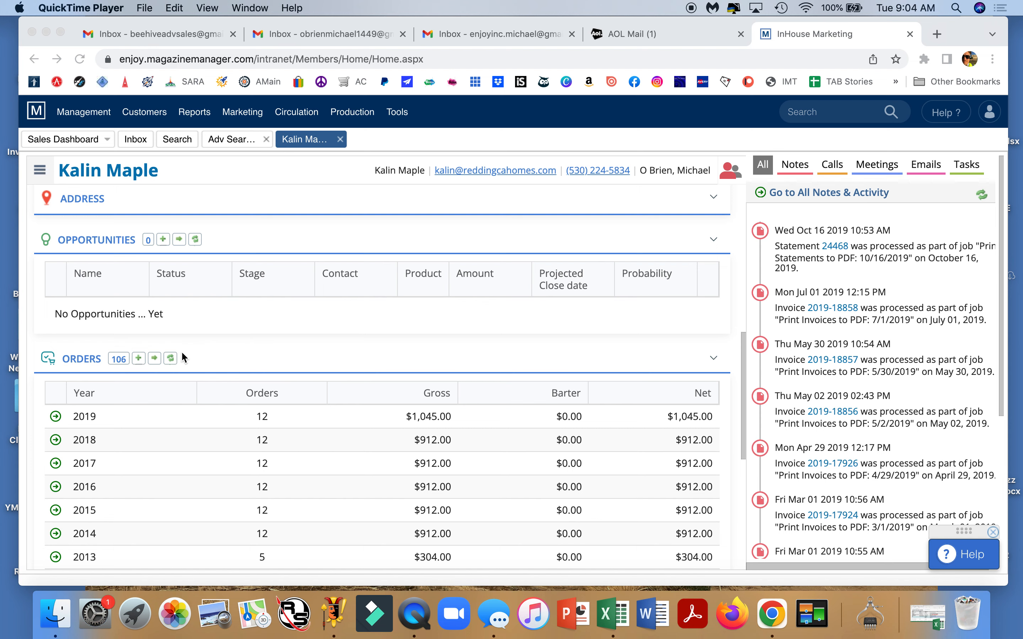
click(141, 358)
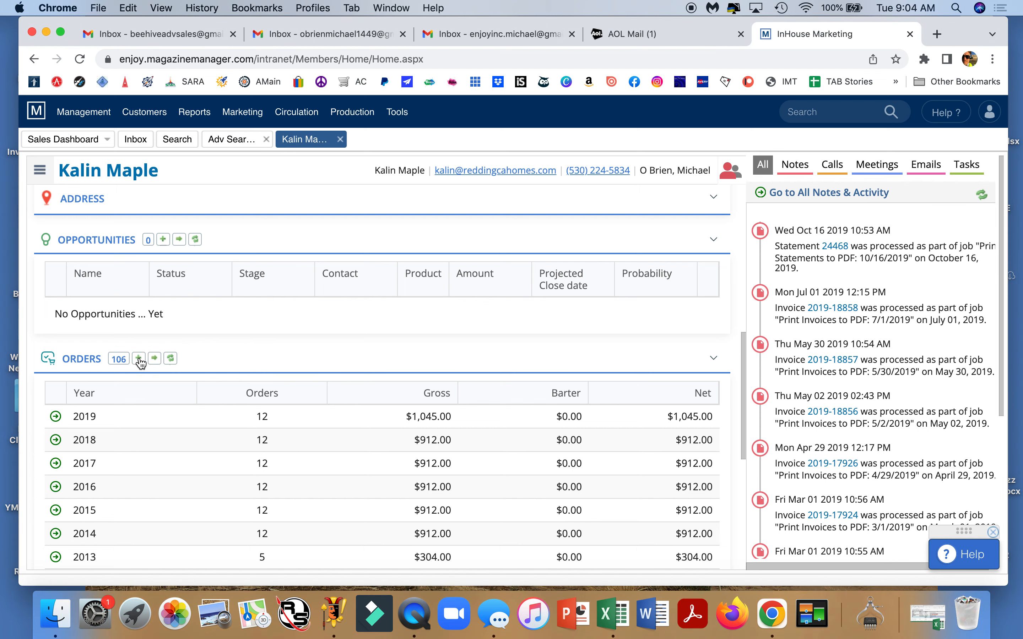
click(140, 360)
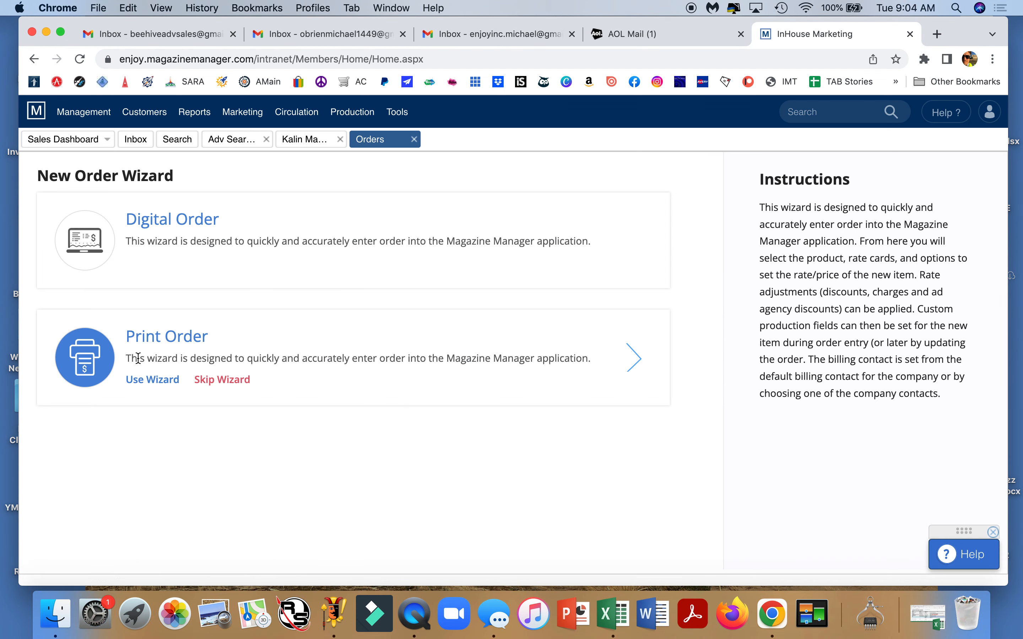
click(221, 380)
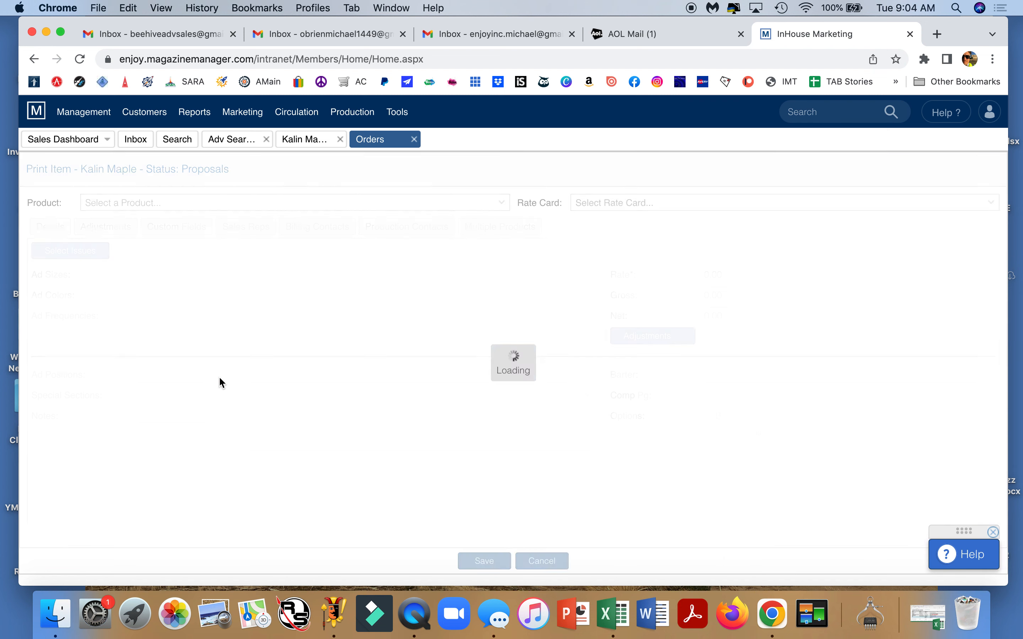
Choose Enjoy Magazine as the order's product and Enjoy Rate Card 2011 as its rate card
click(506, 209)
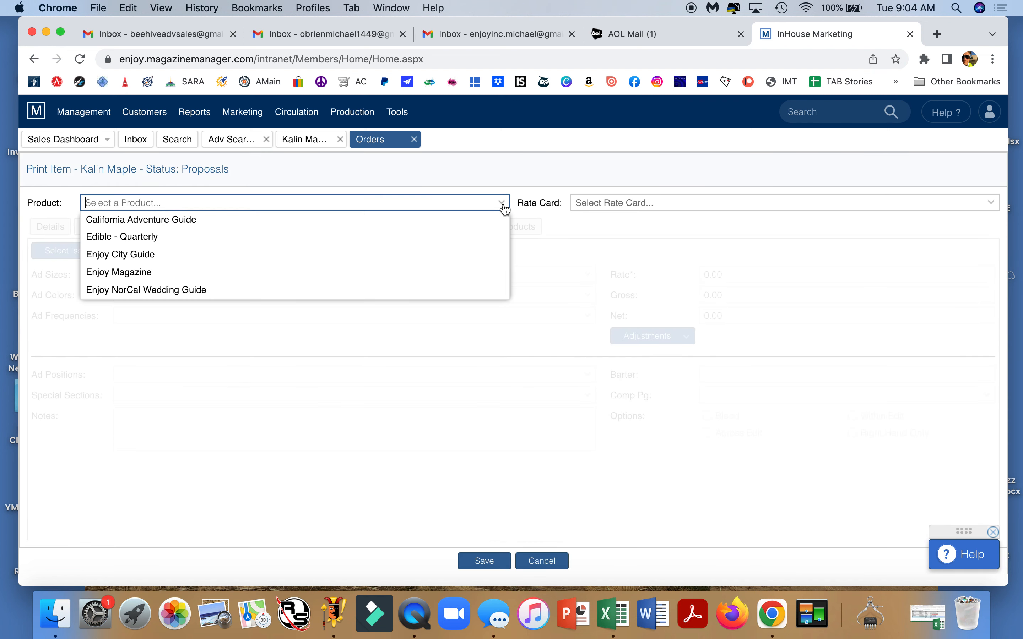
click(131, 271)
click(620, 209)
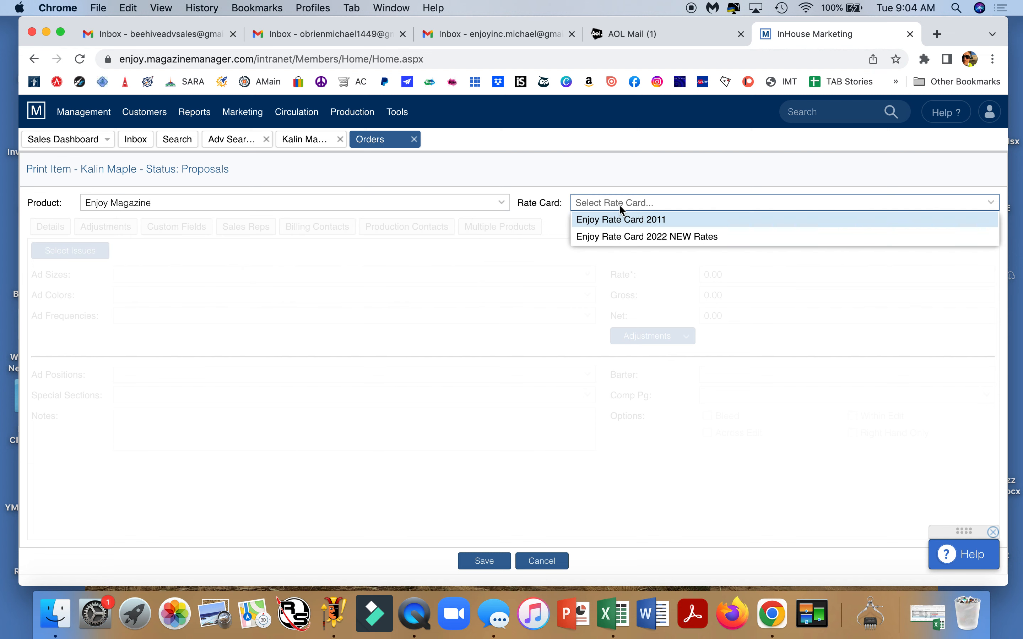
click(618, 219)
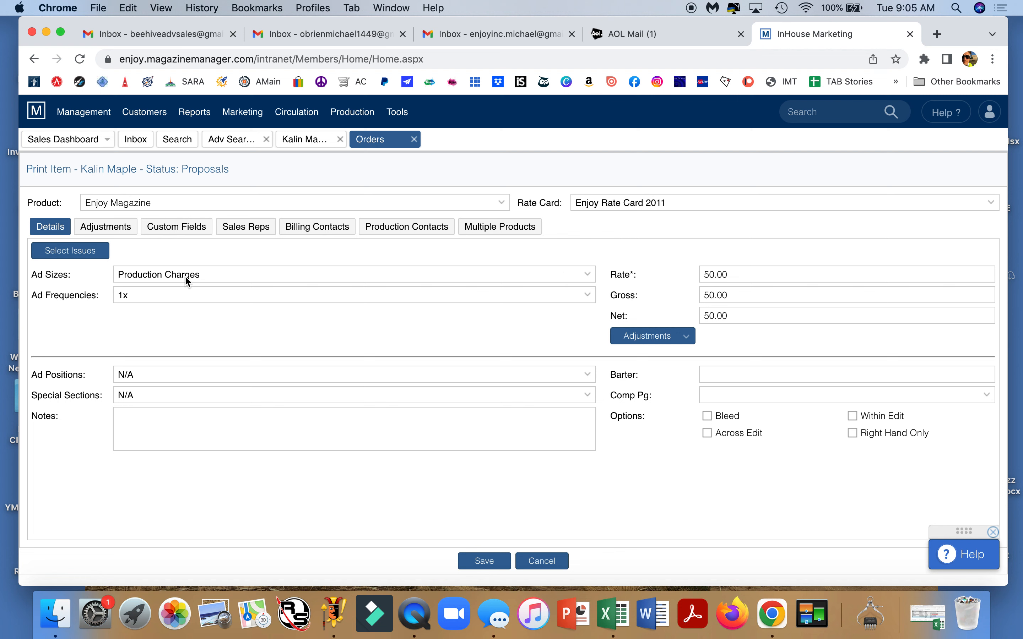
Set the print item's ad size to C&C Properties
click(579, 275)
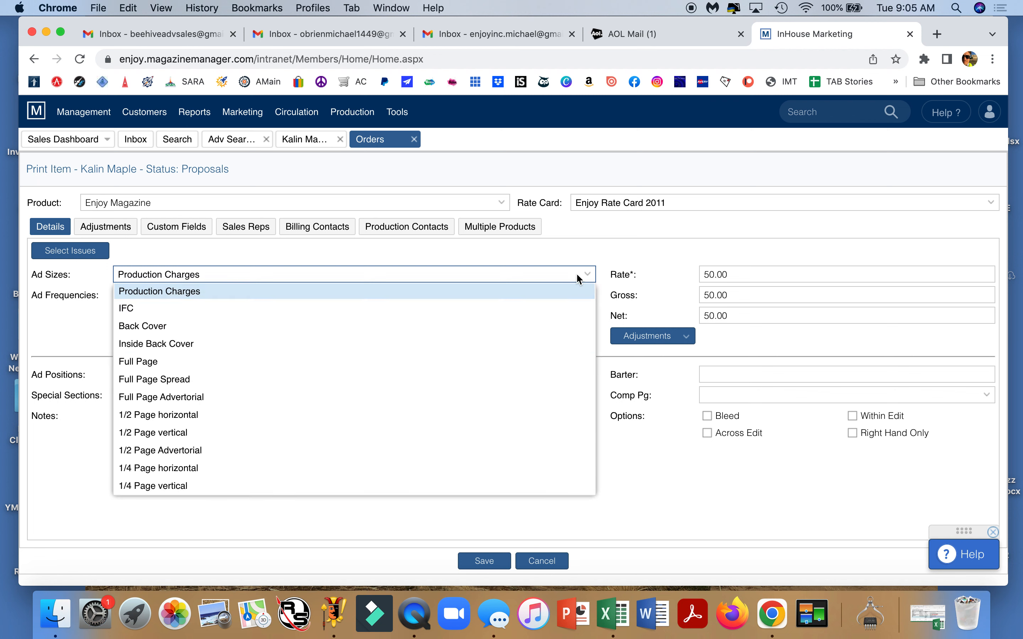
scroll(414, 344, down, 5)
scroll(414, 343, down, 10)
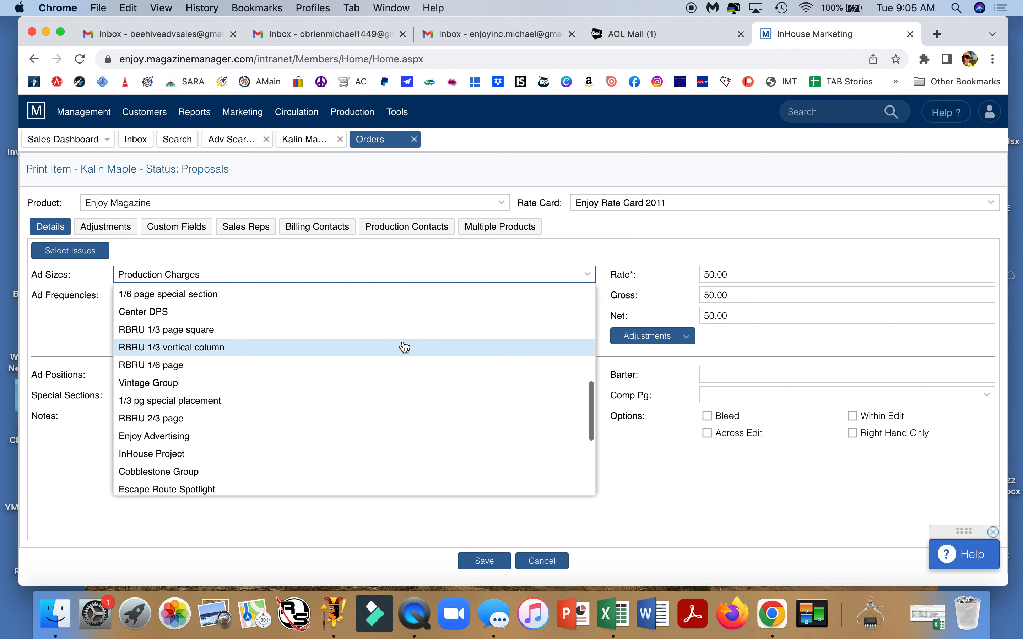
scroll(389, 352, down, 3)
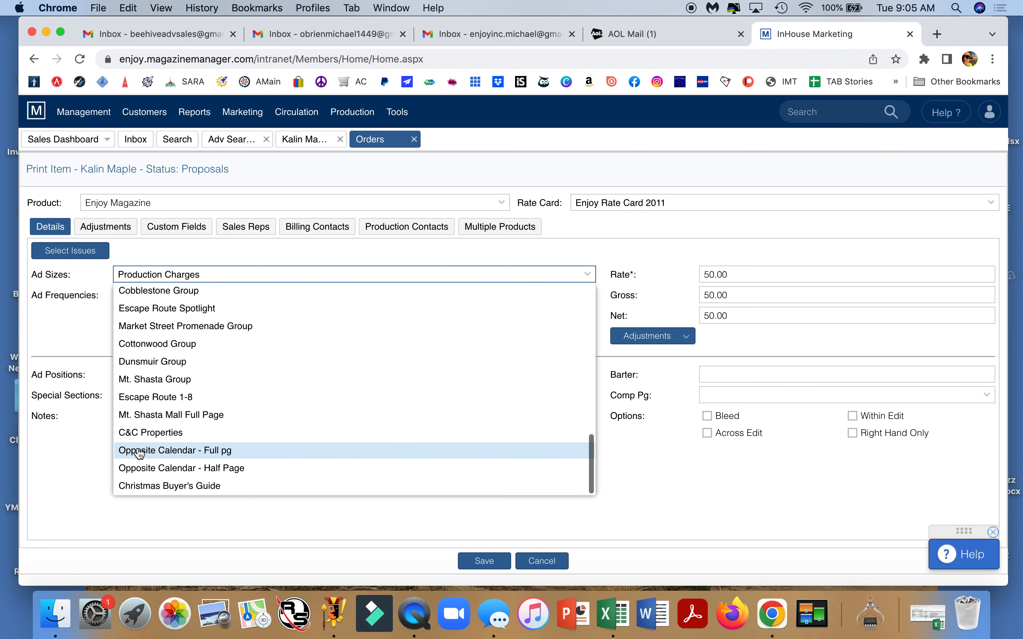
click(151, 433)
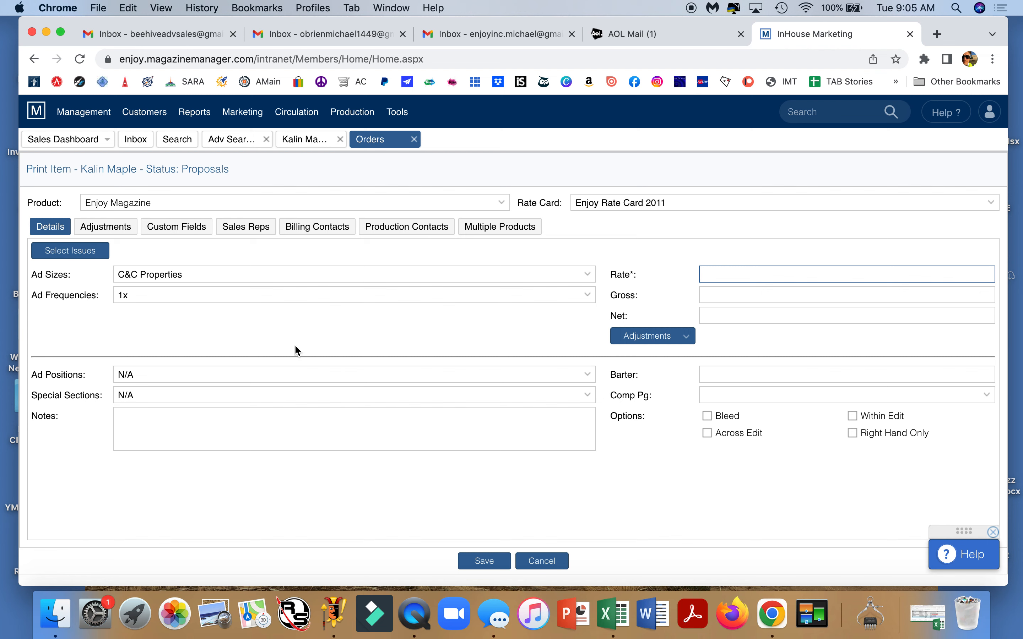
Assign the Sep - 2022 issue to the print item
click(78, 251)
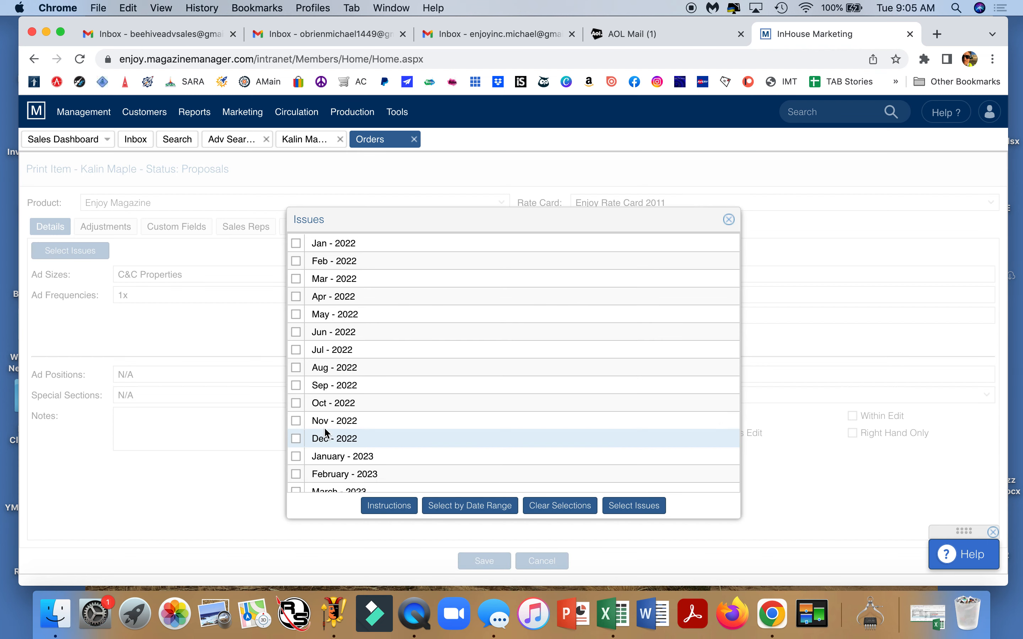
click(296, 384)
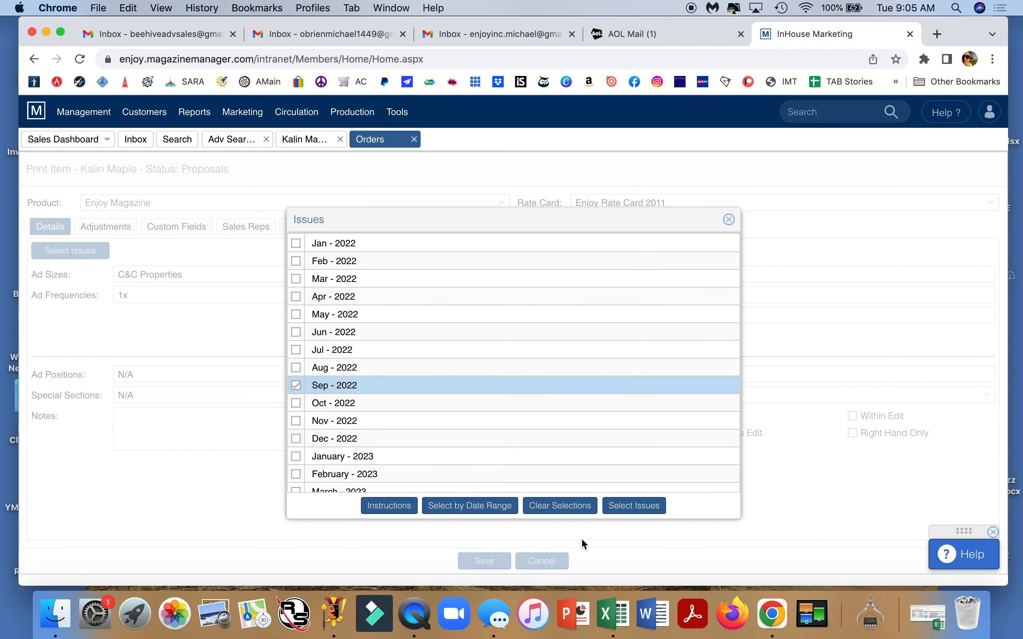
click(628, 506)
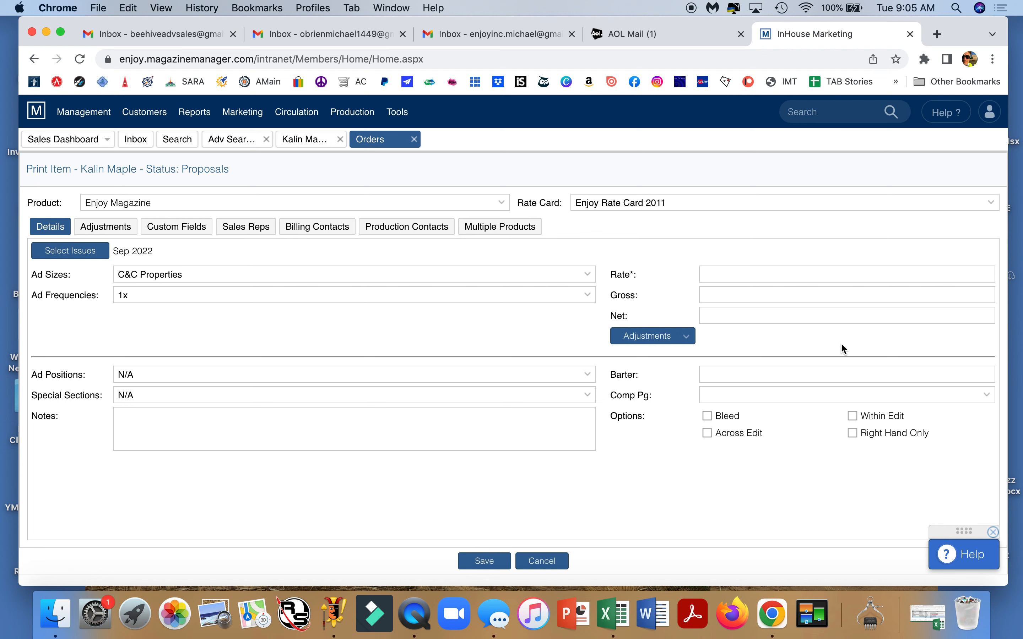
Set the print item's rate to 100.00
click(797, 274)
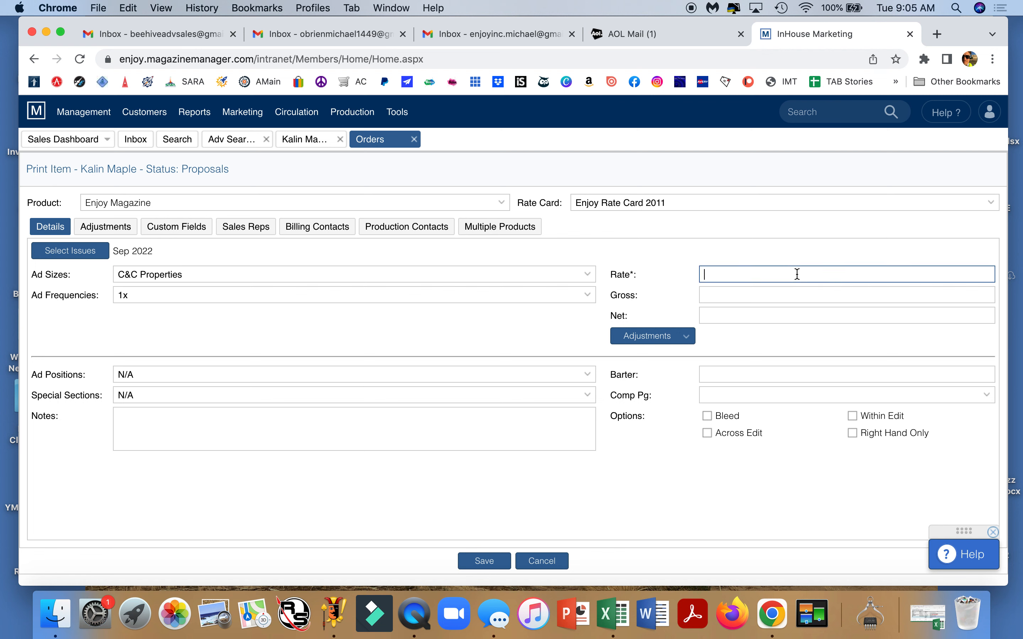
text(100.00)
click(740, 339)
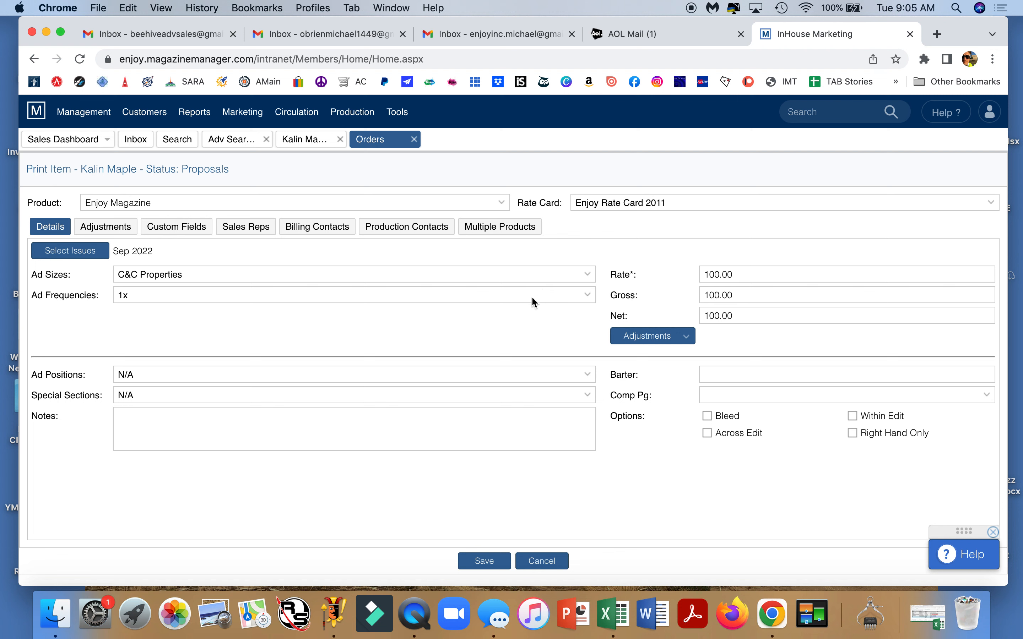
Keep the ad frequency at 1x and enter "C&C Prop Group Ad = creating" in the order notes
click(591, 299)
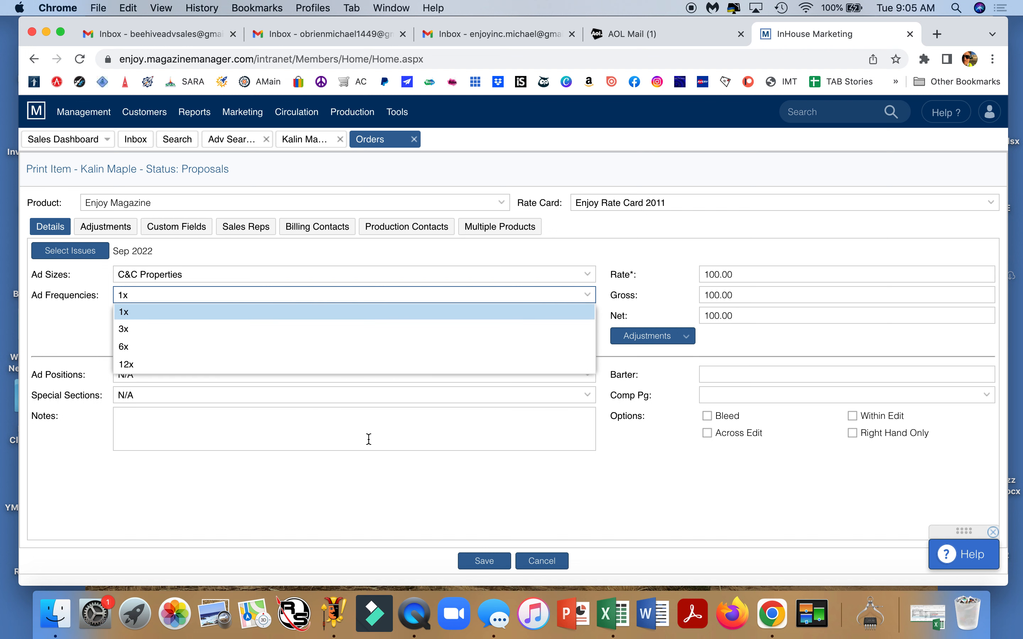
click(571, 501)
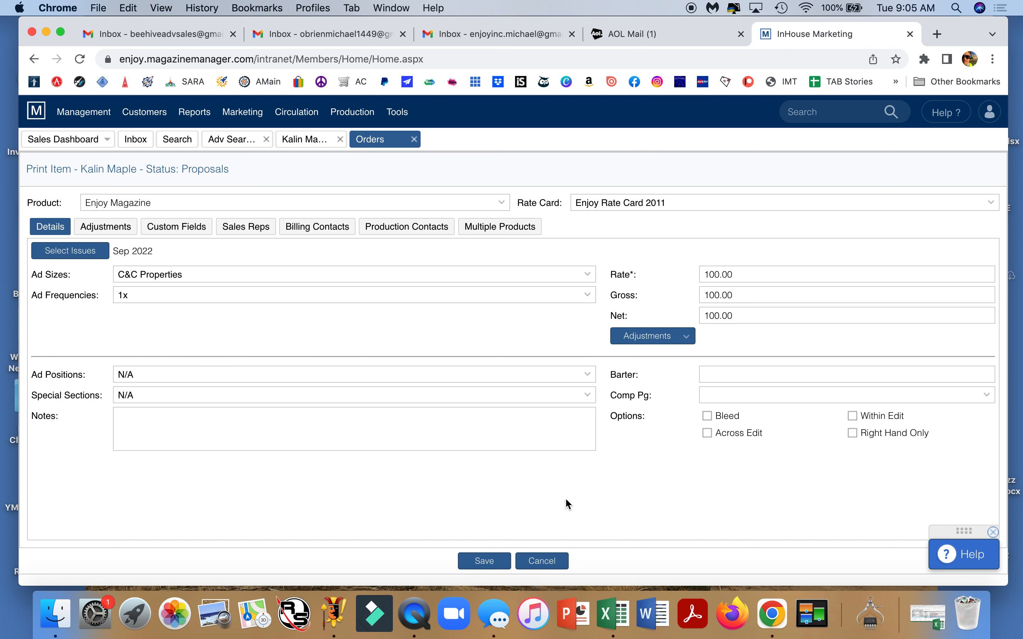
click(469, 411)
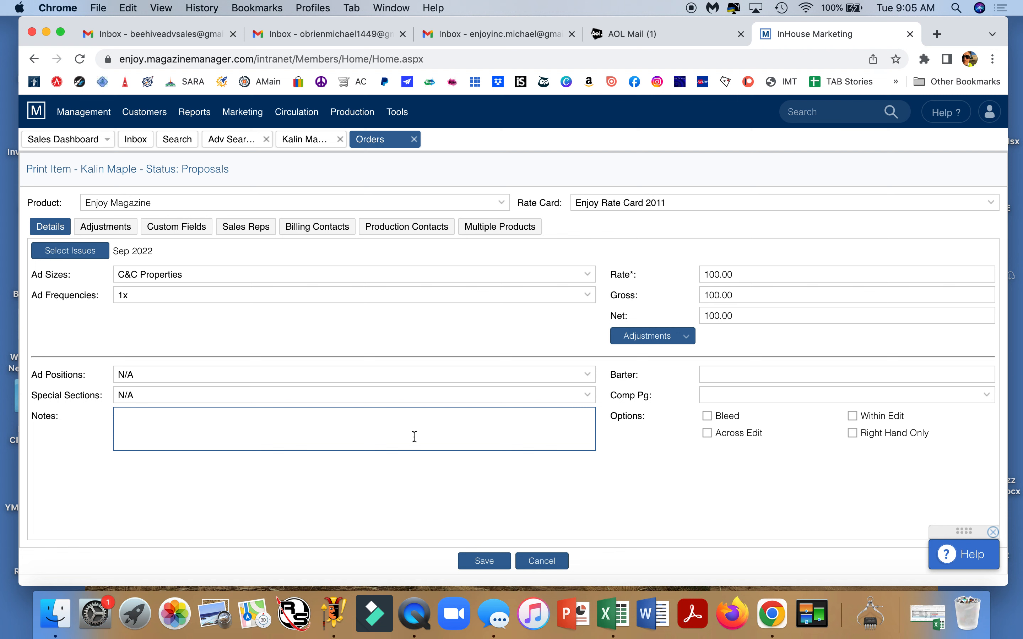
text(C&C Prop Group Ad = creating)
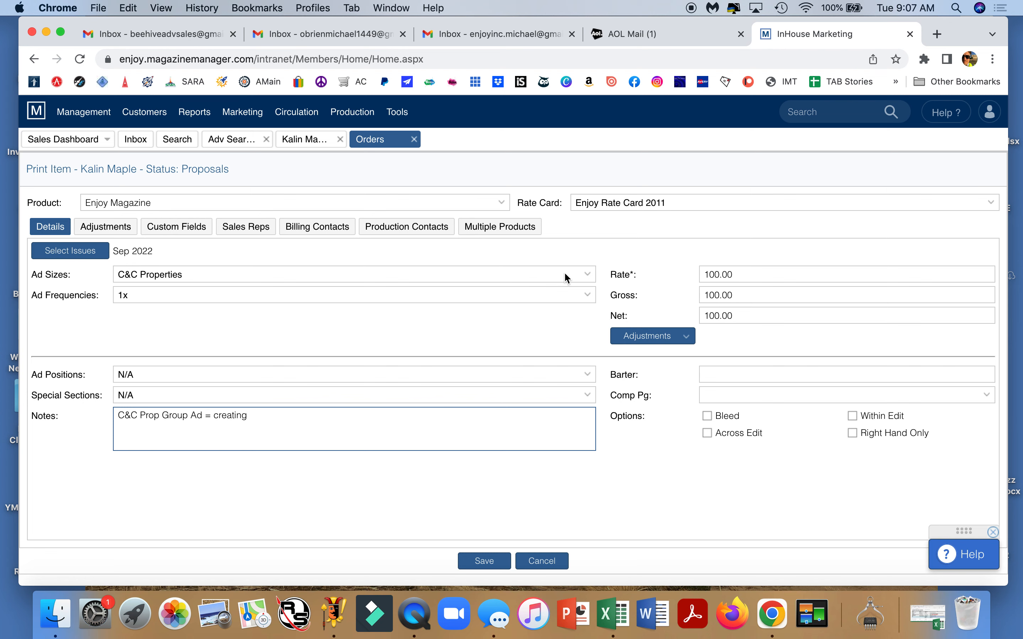
Look through the available ad sizes, including the group and special placement options
click(593, 276)
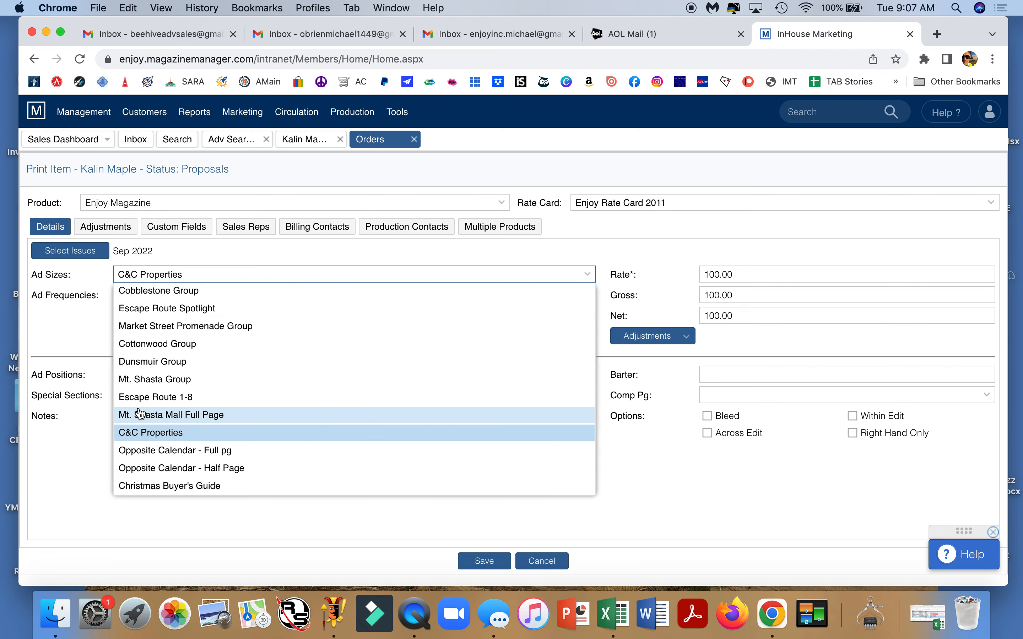
scroll(143, 409, up, 6)
scroll(146, 408, down, 4)
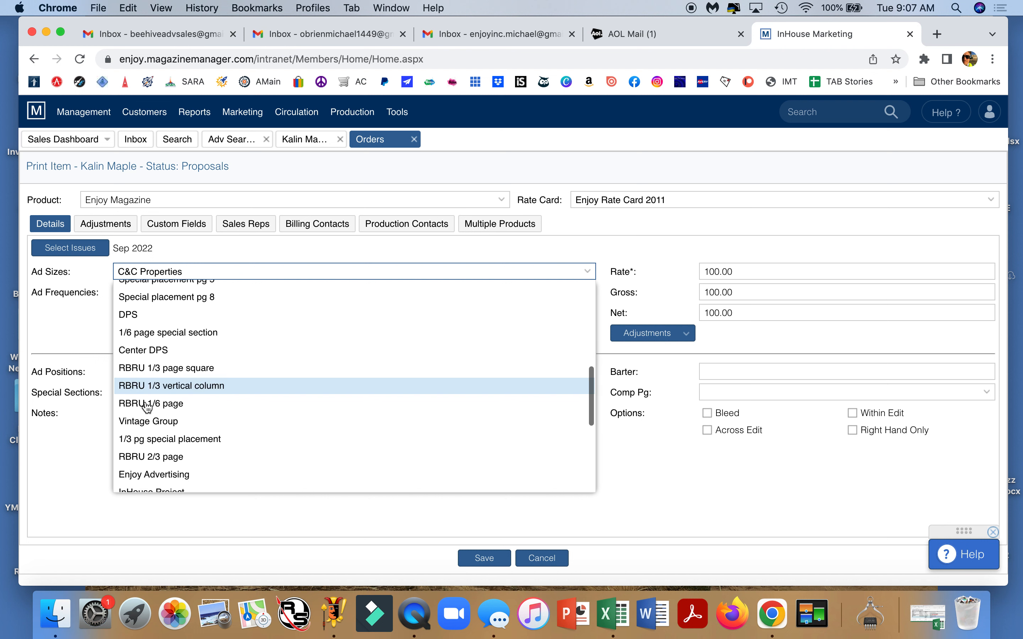
scroll(146, 406, down, 3)
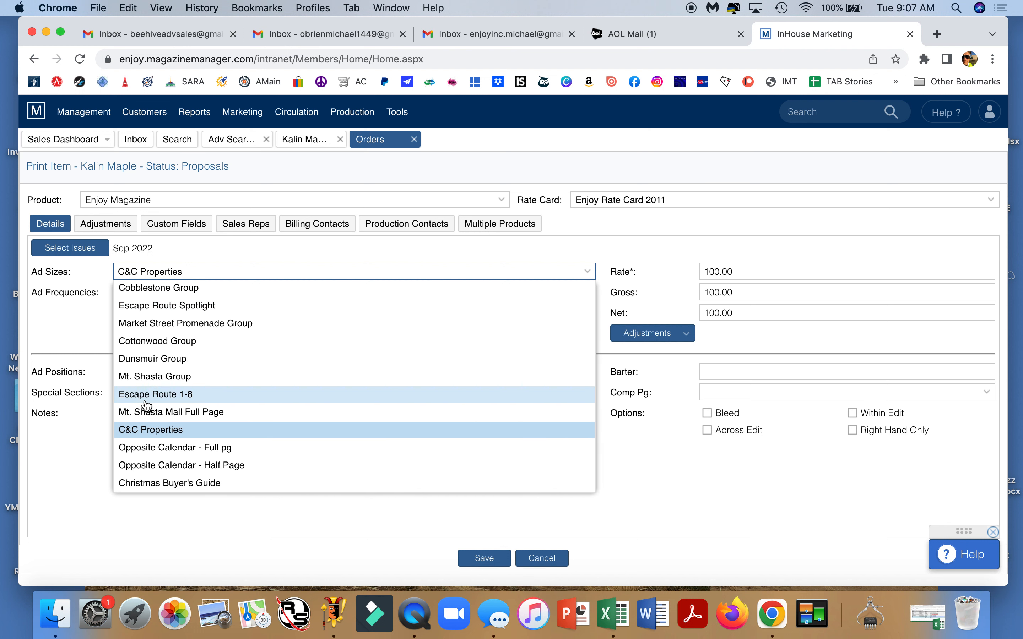